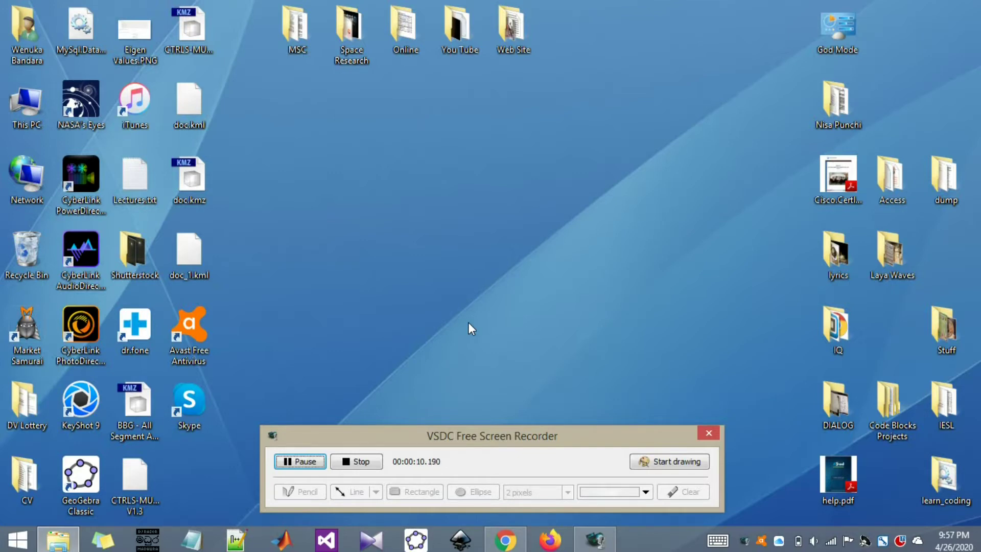
Switch to Chrome, search the web for "dos box" and open the downloads page of the official DOSBox site.
left_click(503, 545)
type("dos")
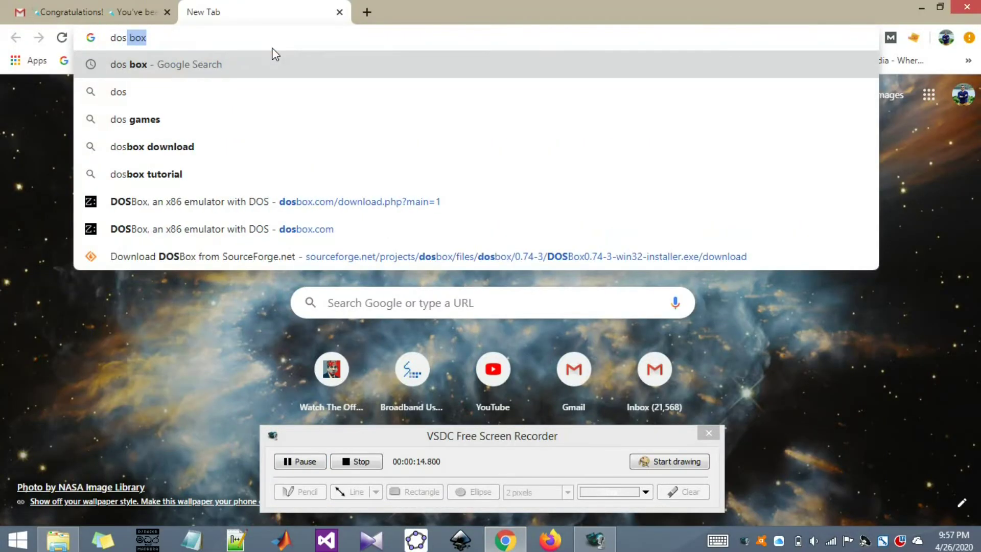
type(" box")
key("Return")
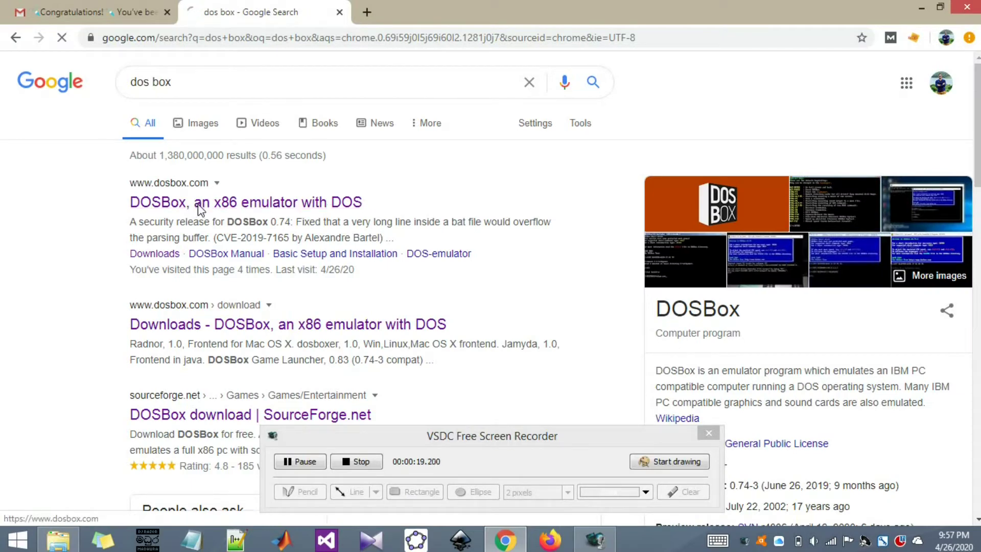
left_click(198, 205)
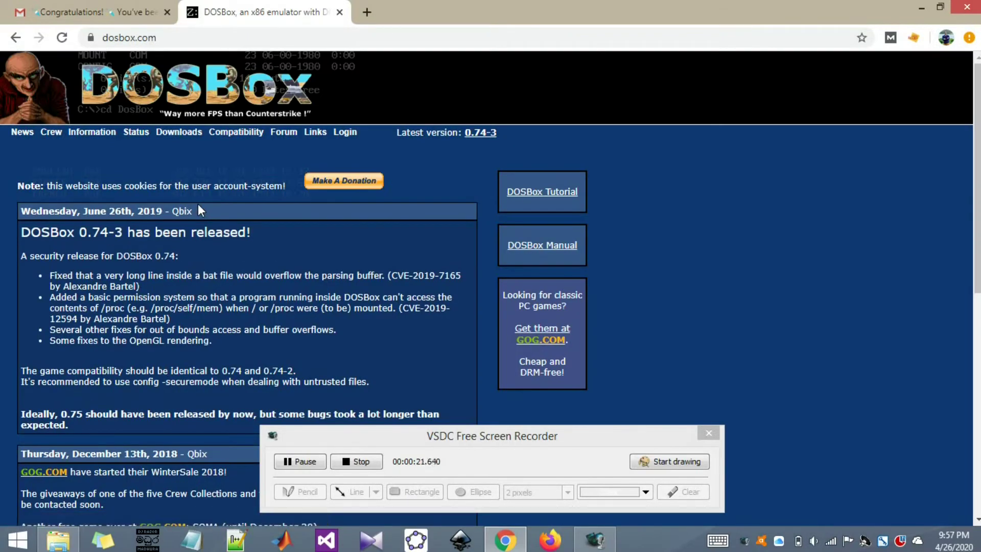
left_click(188, 140)
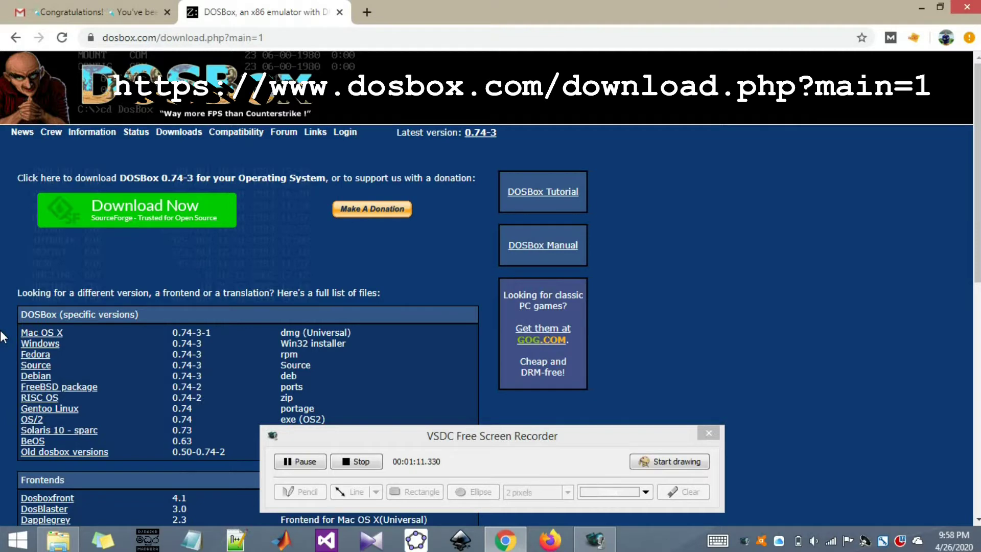
left_click(356, 465)
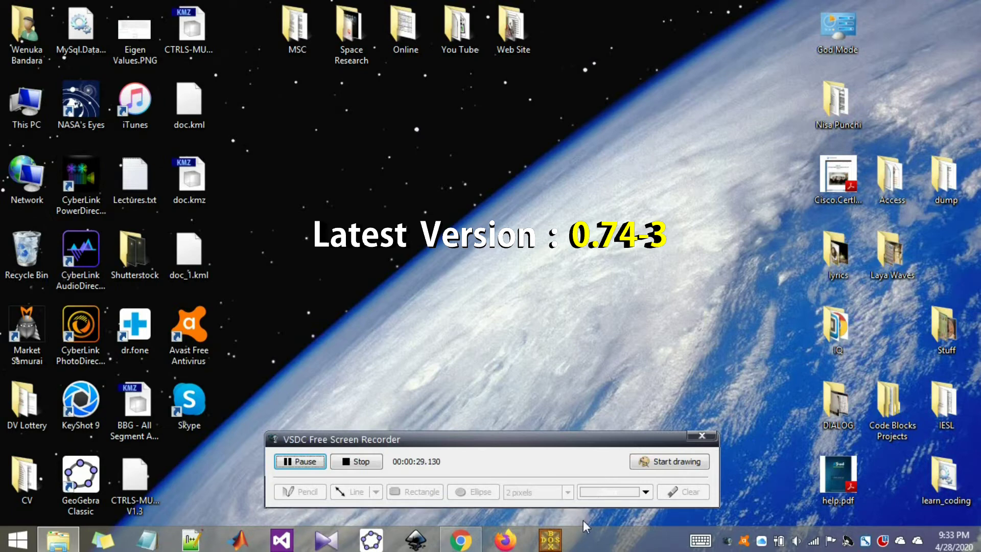
Launch DOSBox, leave its full-screen view and minimize the DOSBox Status Window.
left_click(562, 544)
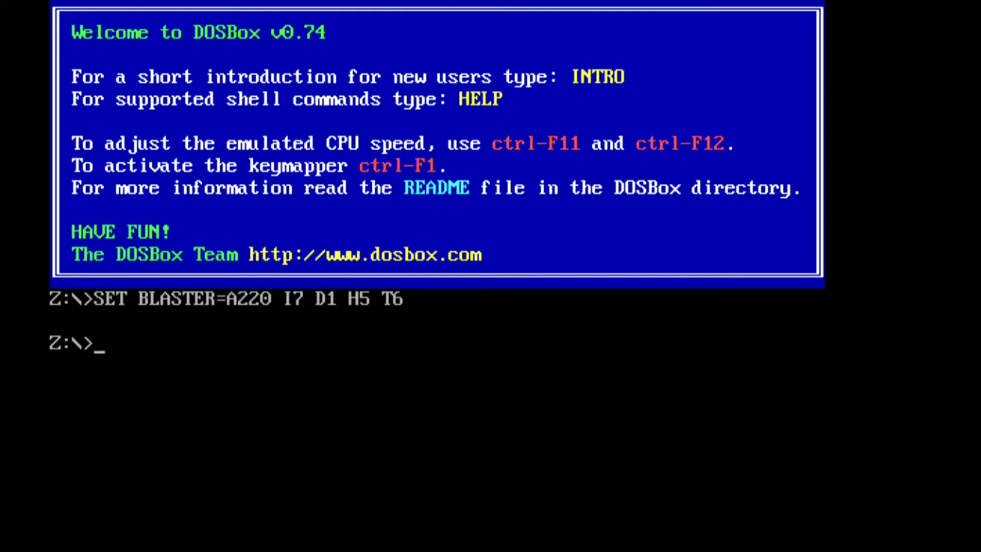
key("alt+Tab")
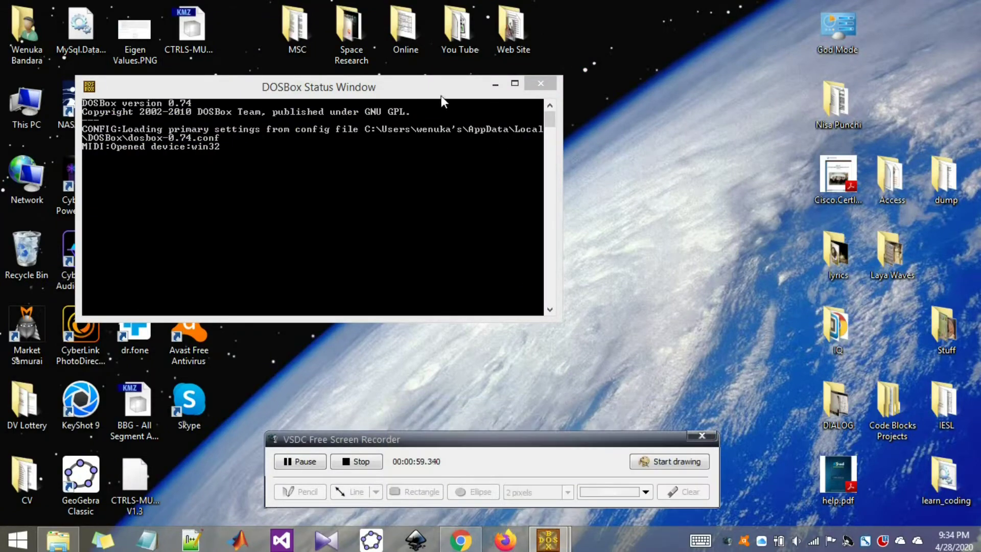
left_click(486, 84)
left_click(495, 83)
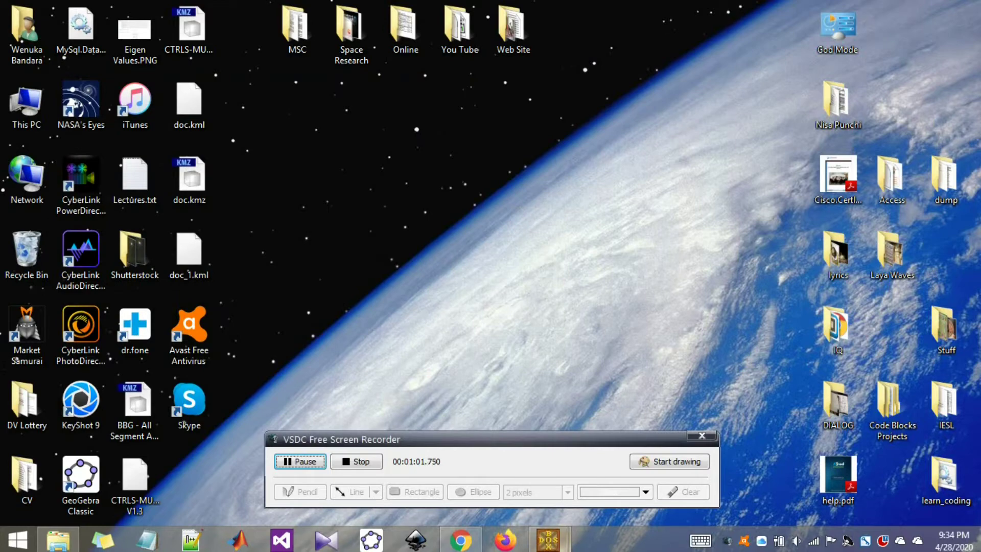
Bring the DOSBox command window to the front and move it toward the middle of the desktop.
mouse_move(556, 544)
left_click(635, 462)
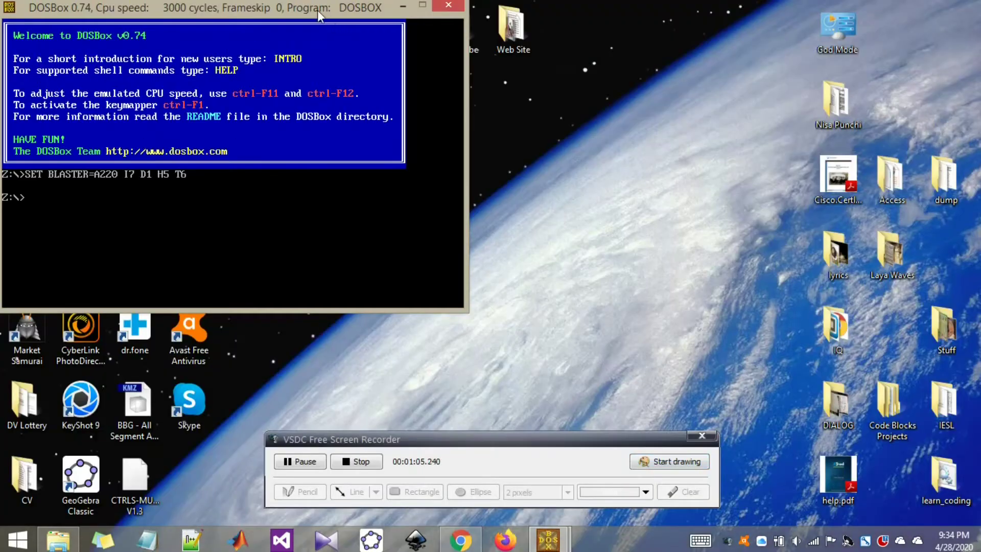
left_click_drag(317, 11, 586, 46)
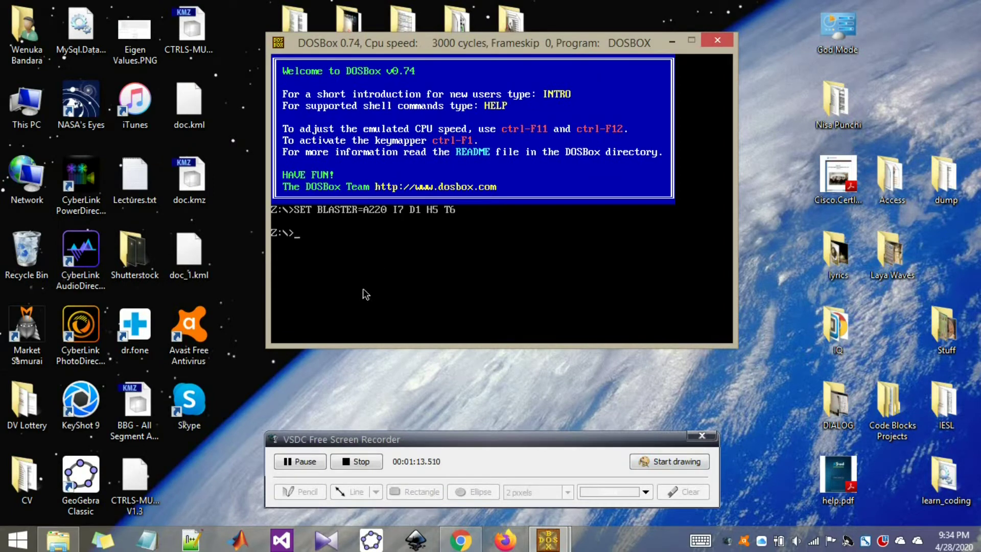
left_click(309, 462)
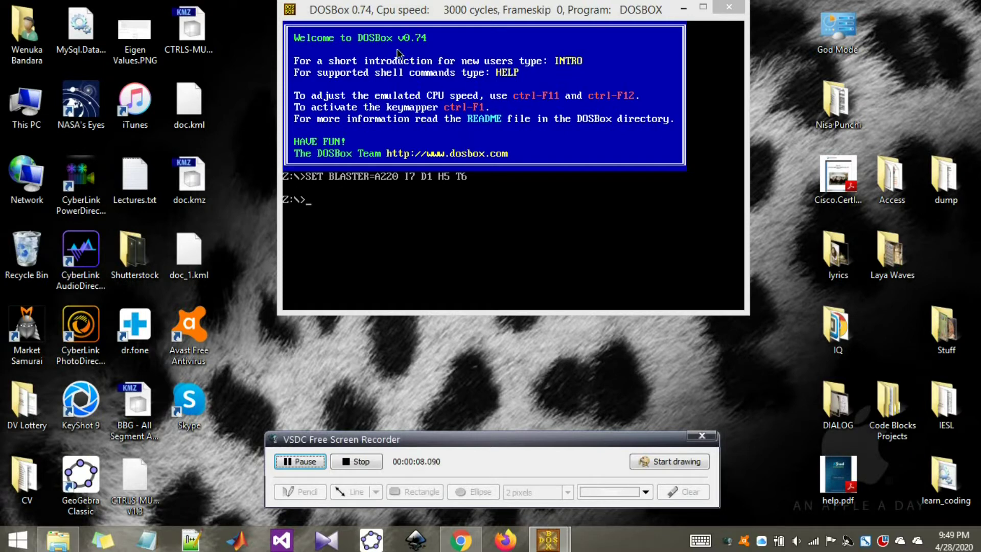
Begin a command at the Z:\> prompt with "mount c:" without running it.
left_click(393, 17)
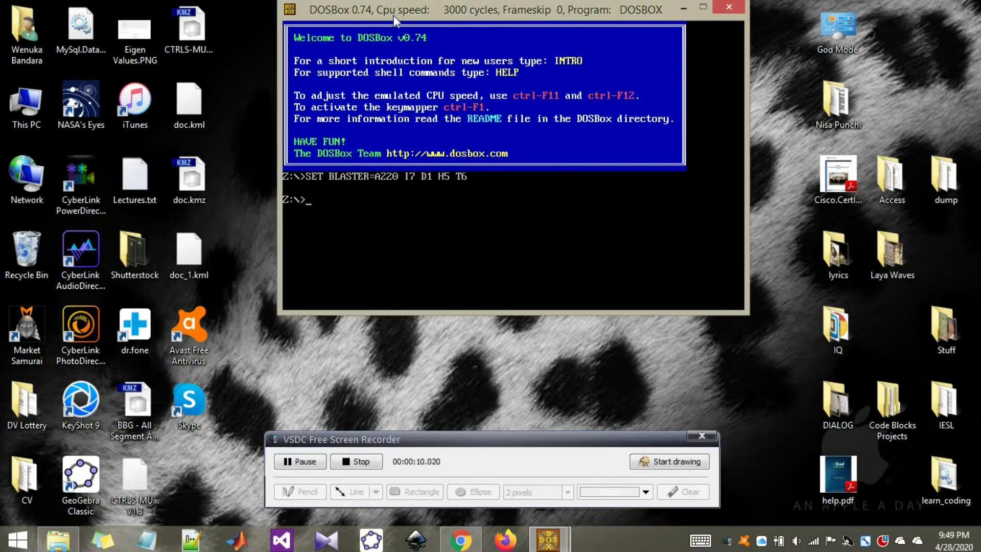
type("mount c")
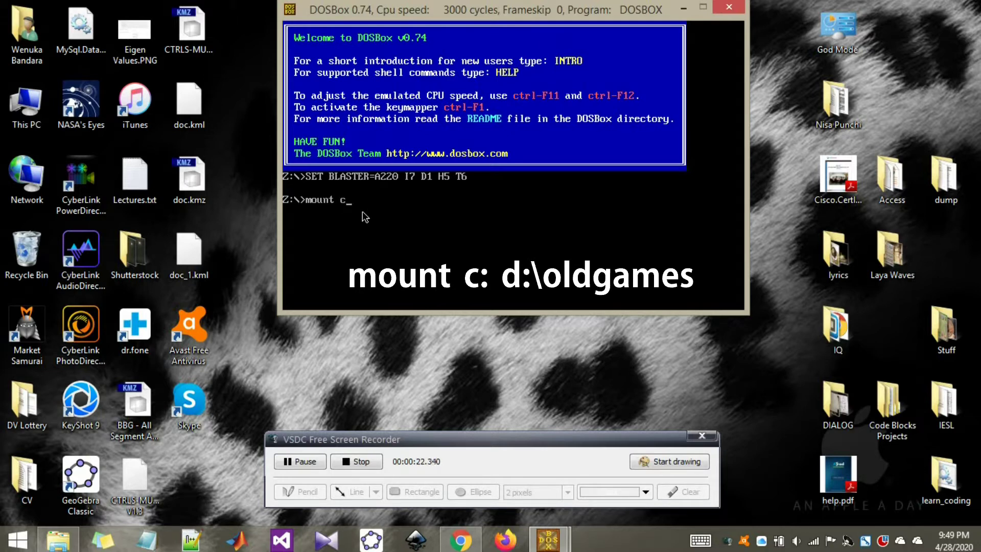
type(":")
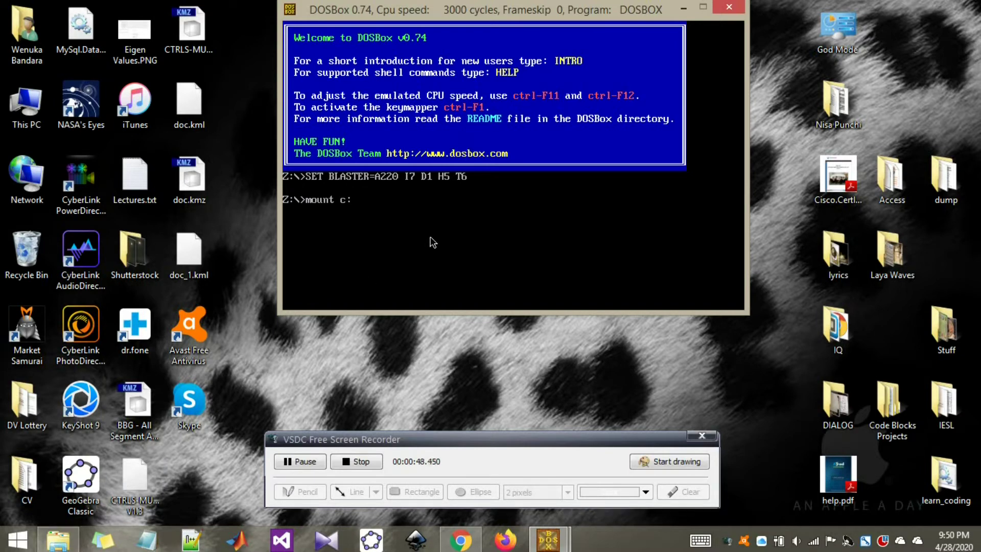
In File Explorer, copy the address of D:\Oldgames as text and paste it into a blank Notepad document.
left_click(57, 539)
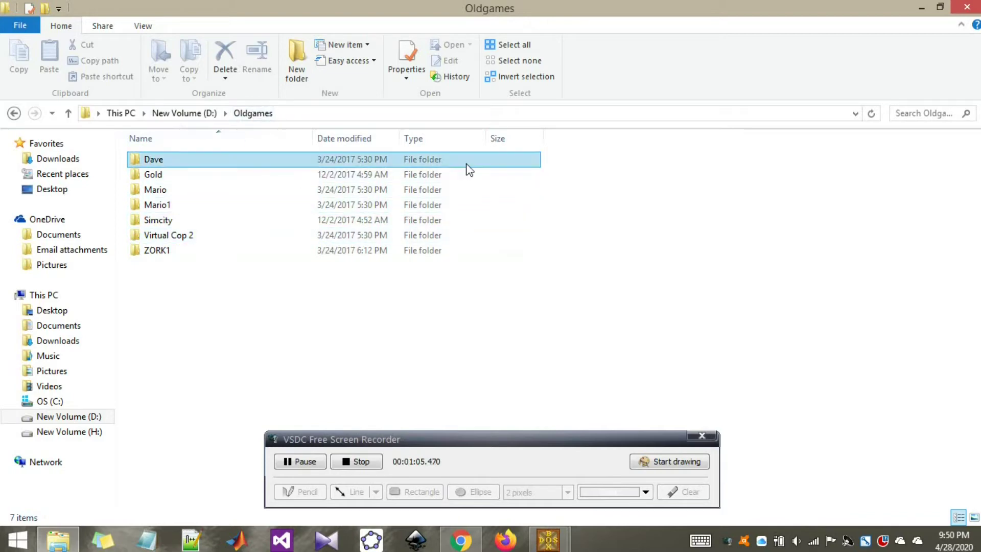
left_click(574, 112)
right_click(576, 112)
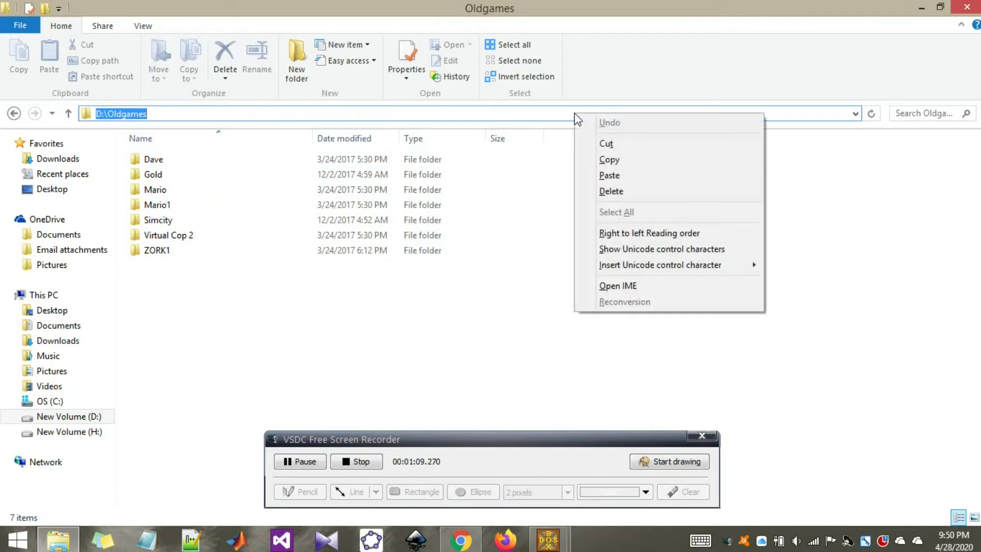
left_click(563, 311)
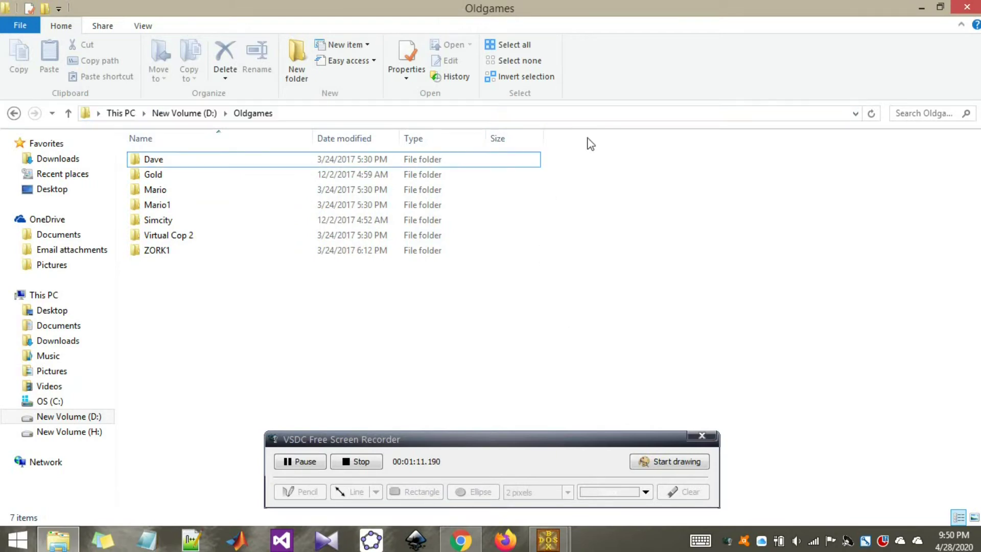
right_click(588, 121)
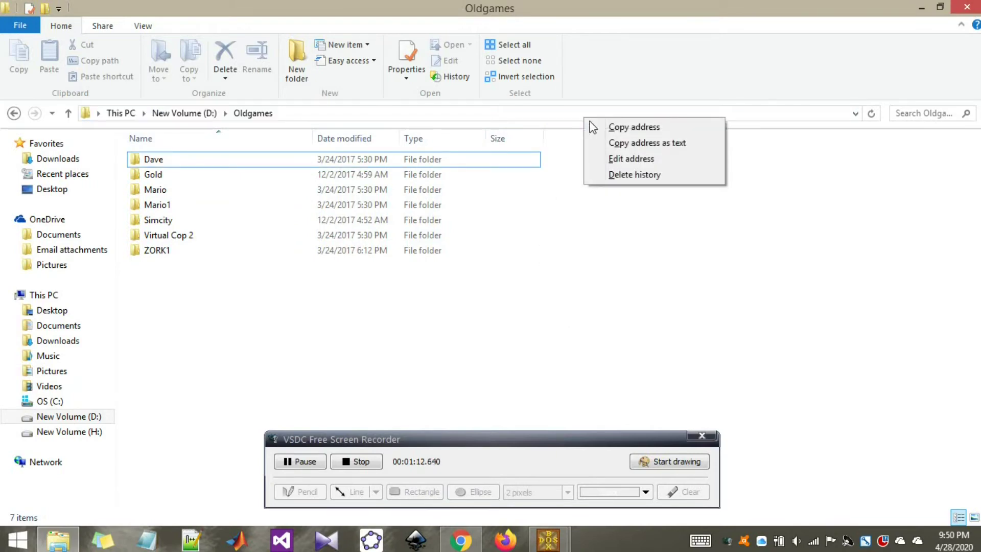
left_click(626, 143)
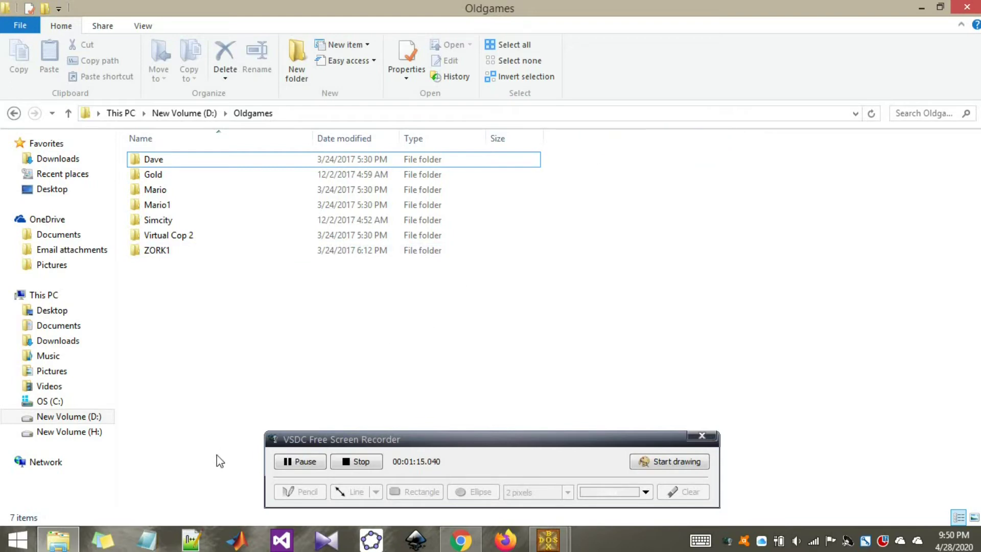
left_click(150, 539)
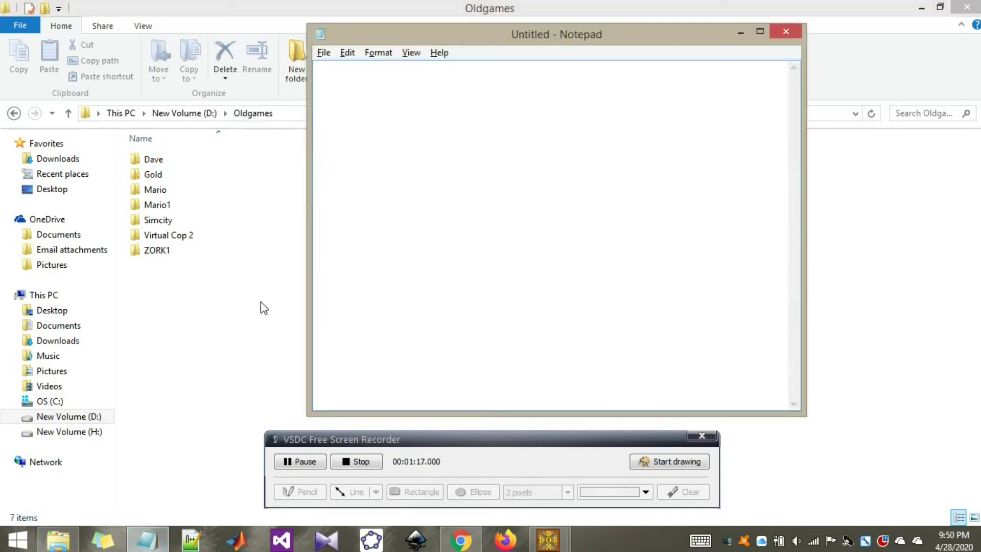
key("ctrl+v")
Return to DOSBox, complete the mount command with the path d:\oldgames and run it.
mouse_move(550, 525)
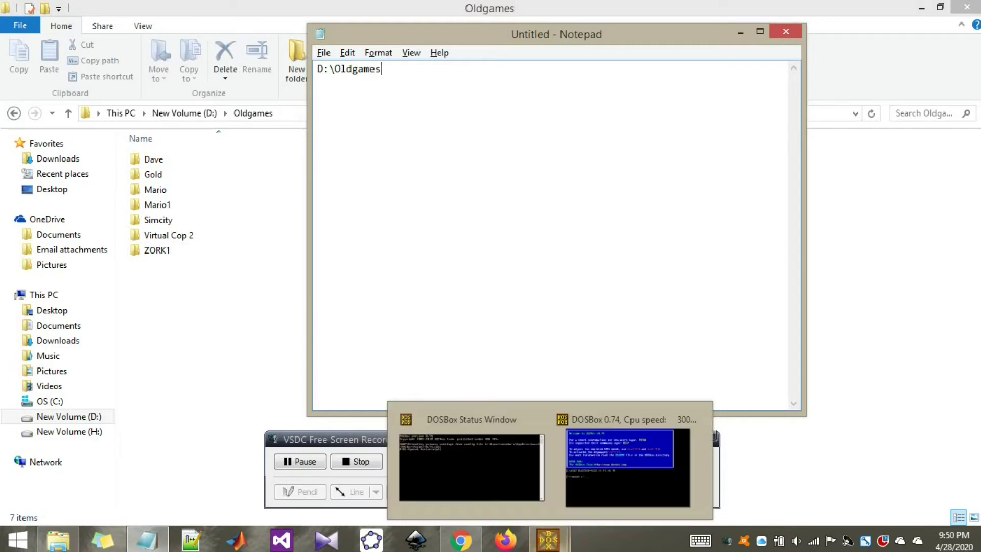
left_click(636, 478)
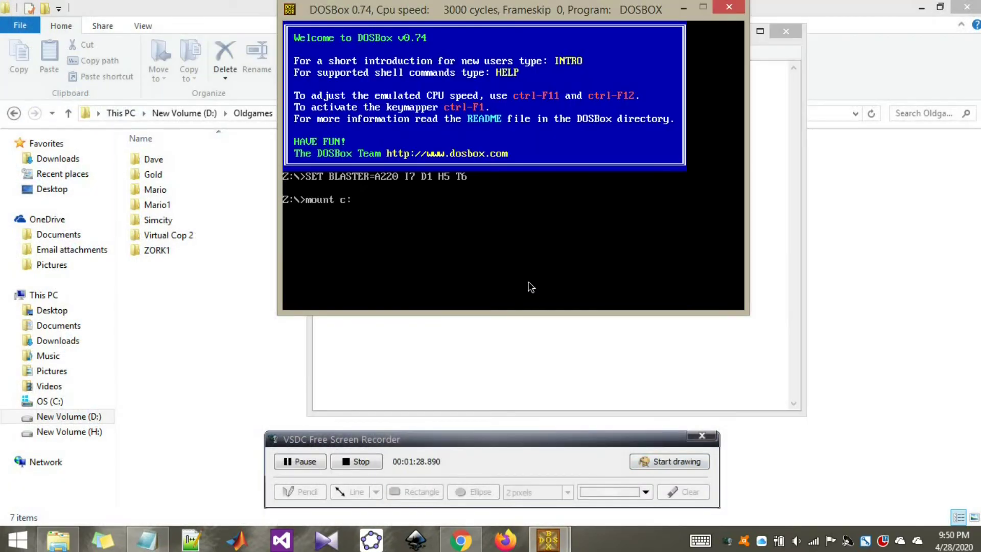
type("d")
type(":\\")
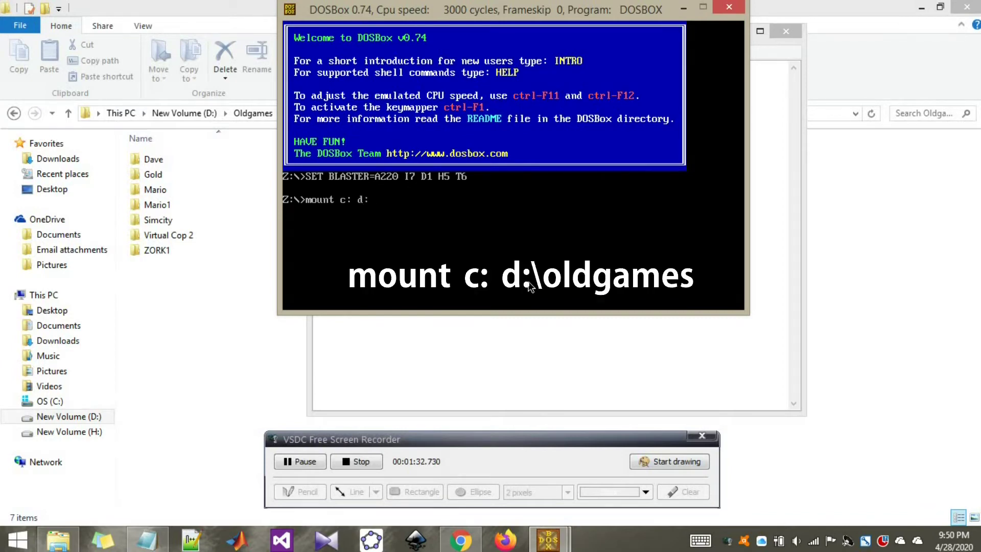
type("old")
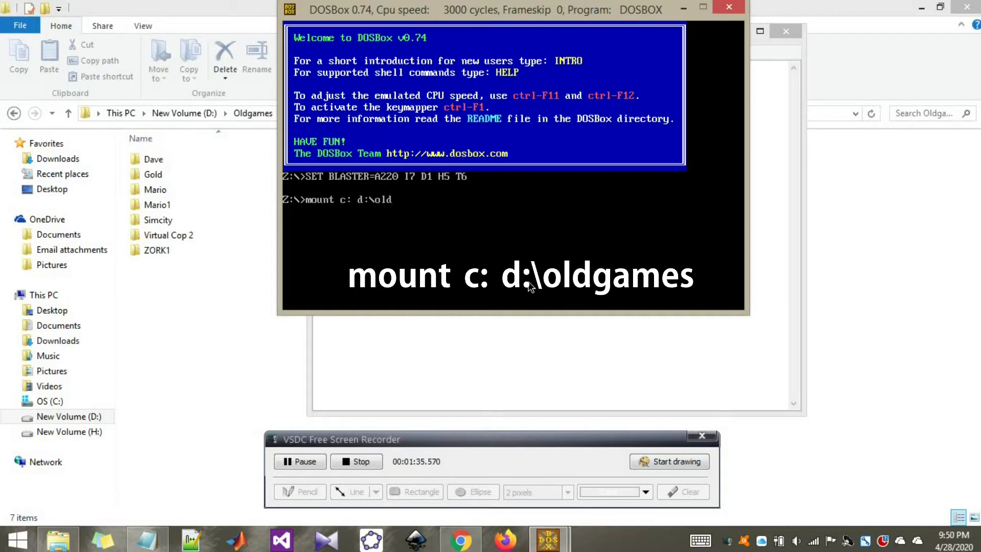
type("games")
key("Return")
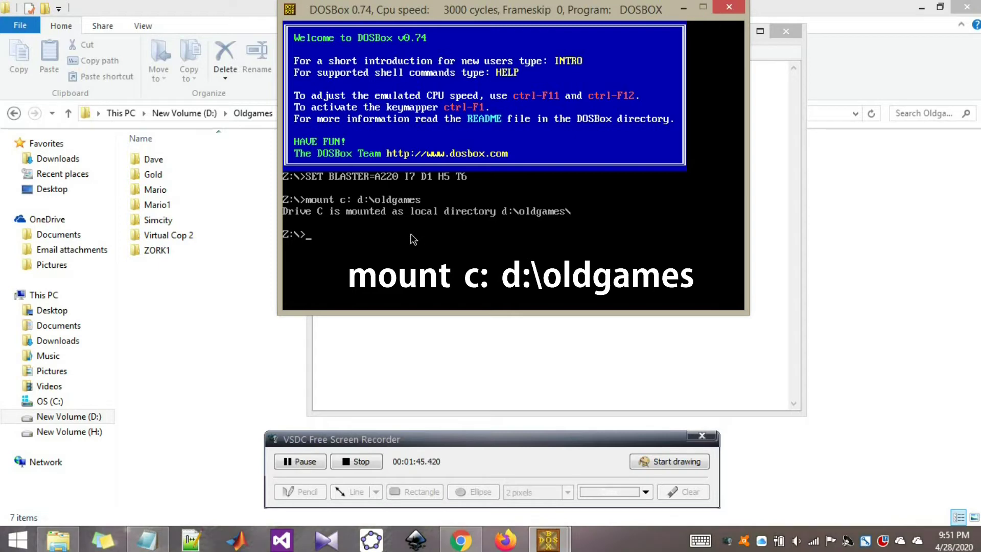
left_click(363, 464)
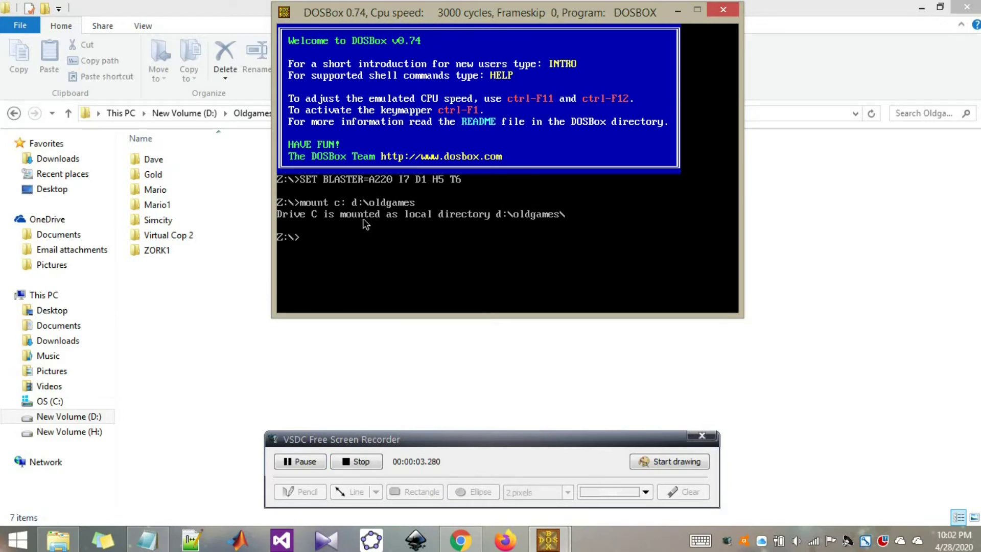
Switch the DOSBox prompt to the mounted drive with the command "c:".
type("c:")
key("Return")
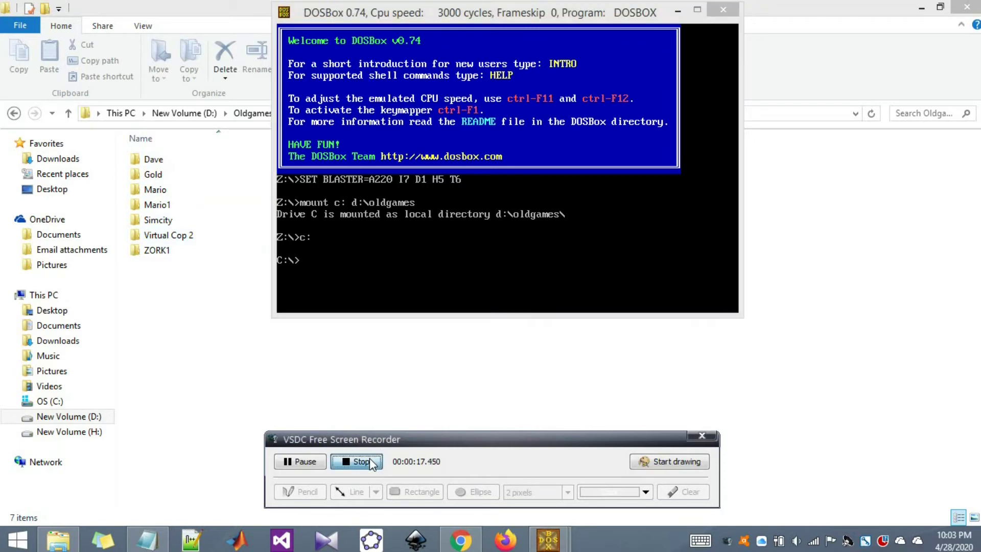
left_click(371, 462)
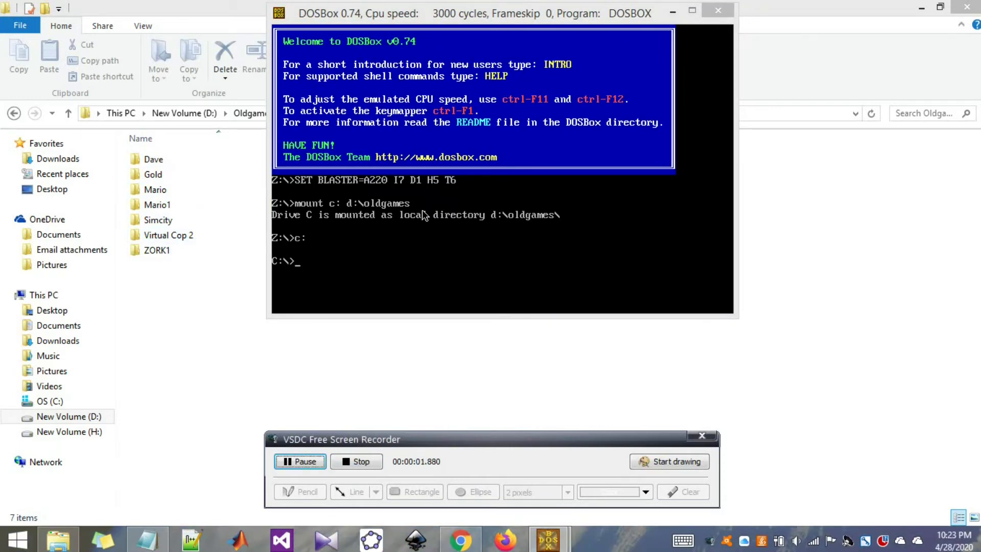
Open the Mario folder inside Oldgames in File Explorer to examine its files, and return to the DOSBox window.
left_click(195, 289)
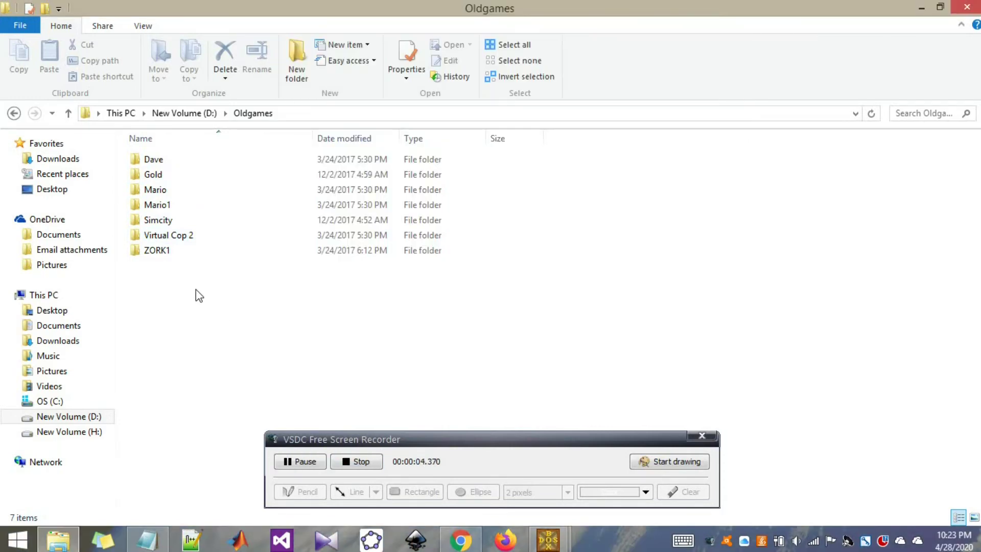
double_click(174, 193)
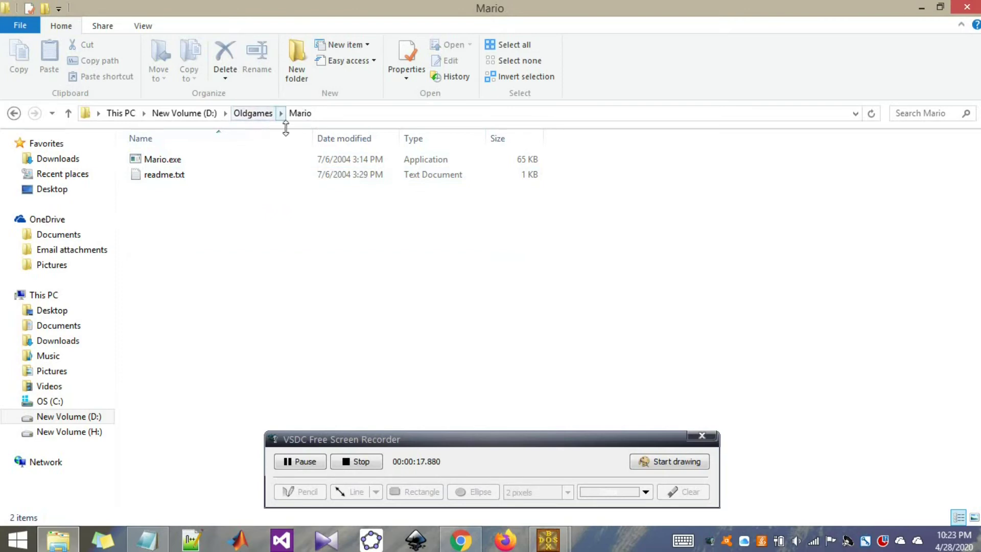
left_click(549, 539)
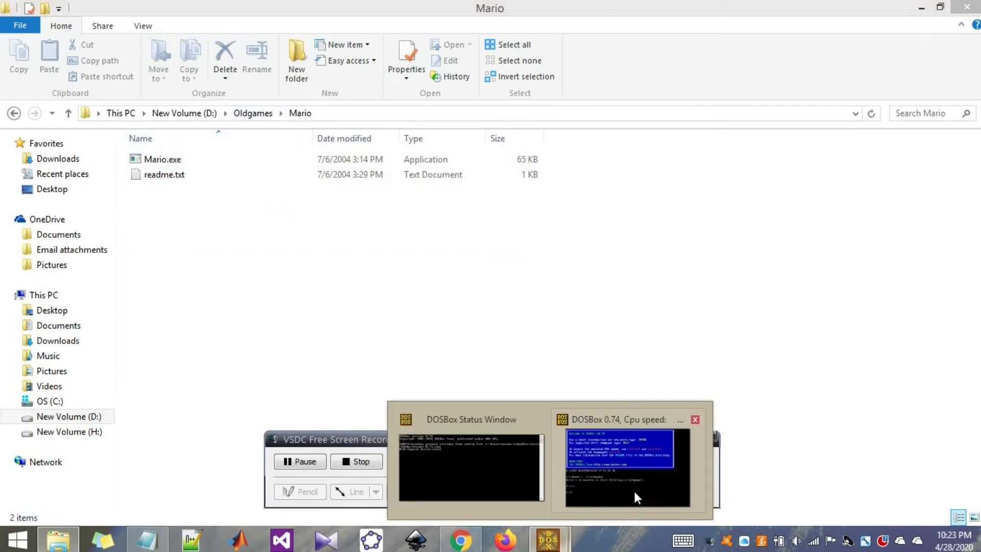
left_click(636, 496)
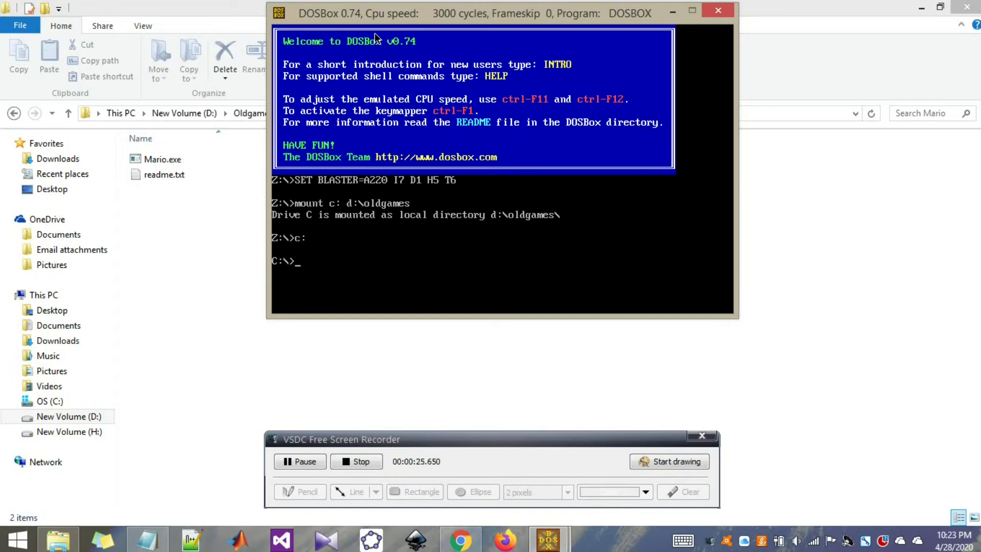
Move the DOSBox window clear of the file list and enter the game's directory with "cd mario".
left_click_drag(360, 13, 467, 20)
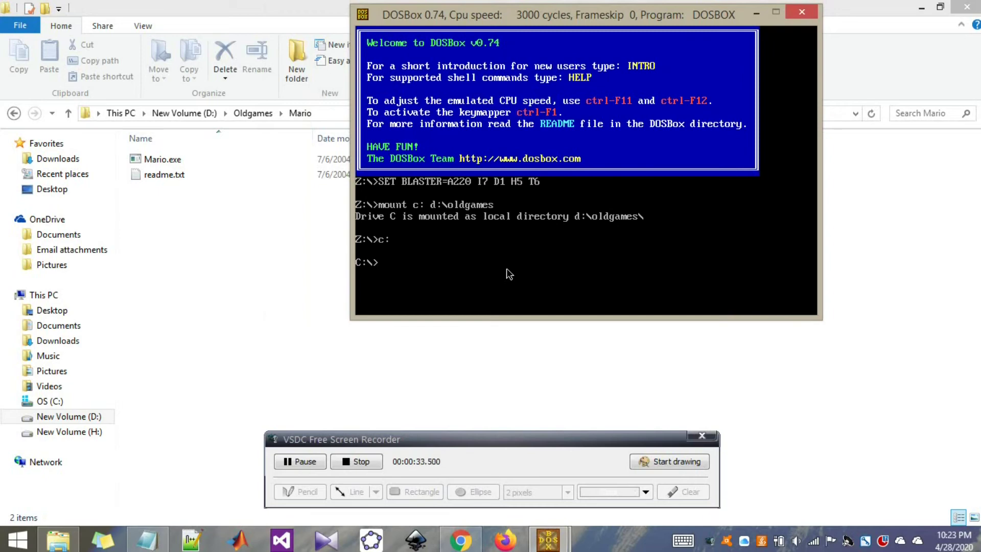
type("d mario")
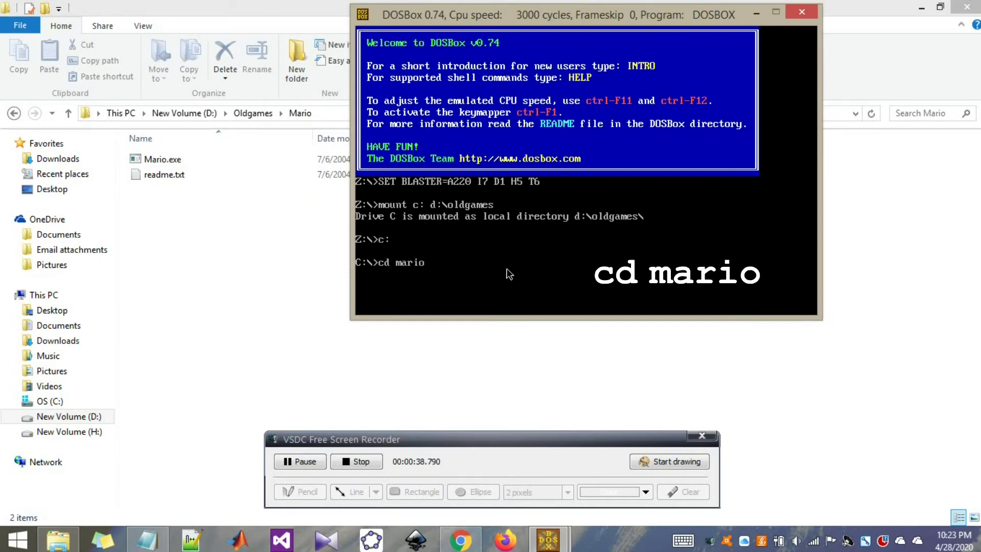
key("Return")
mouse_move(473, 15)
left_mouse_down()
mouse_move(433, 20)
mouse_move(459, 21)
left_mouse_up()
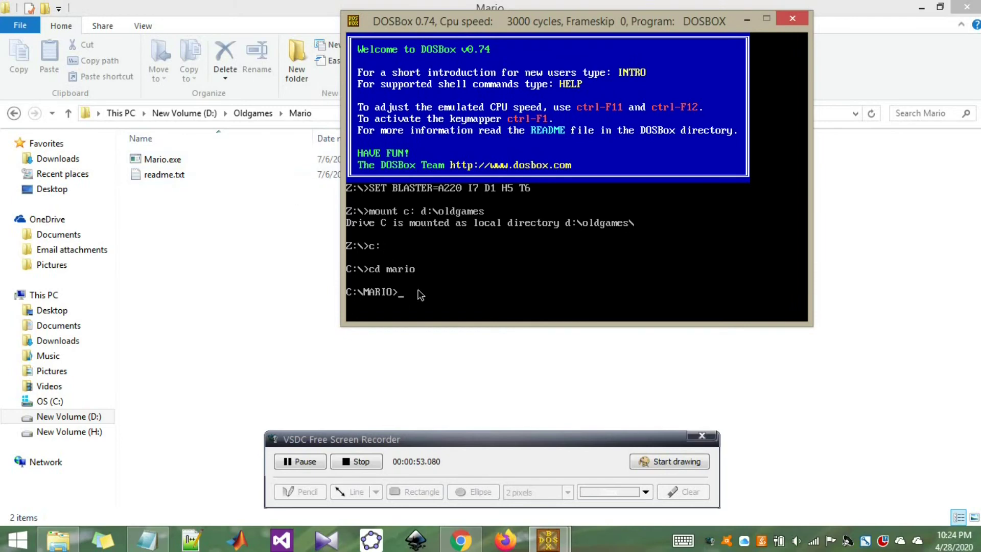
Launch the game with the command "mario.exe" and shift the DOSBox game window slightly to the left.
type("mario.exe")
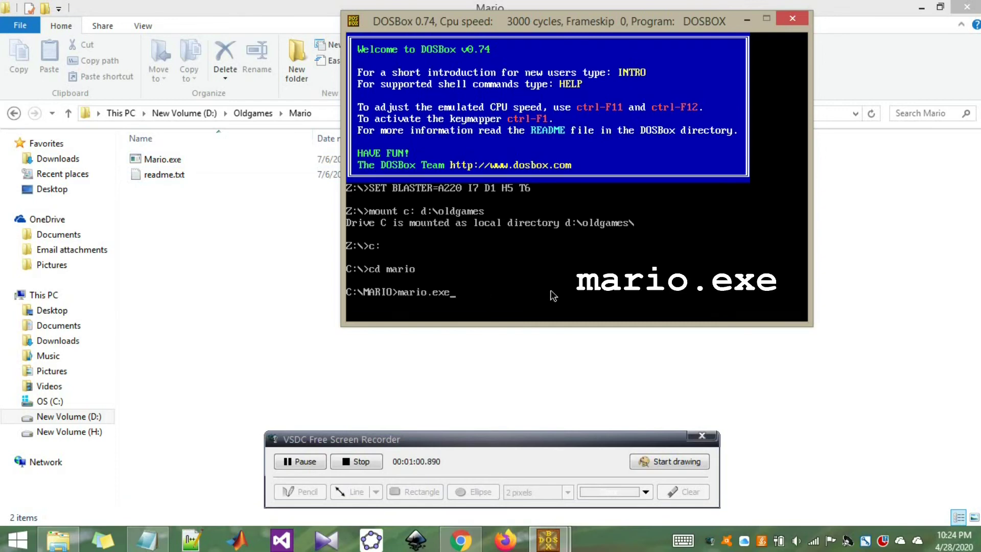
key("Return")
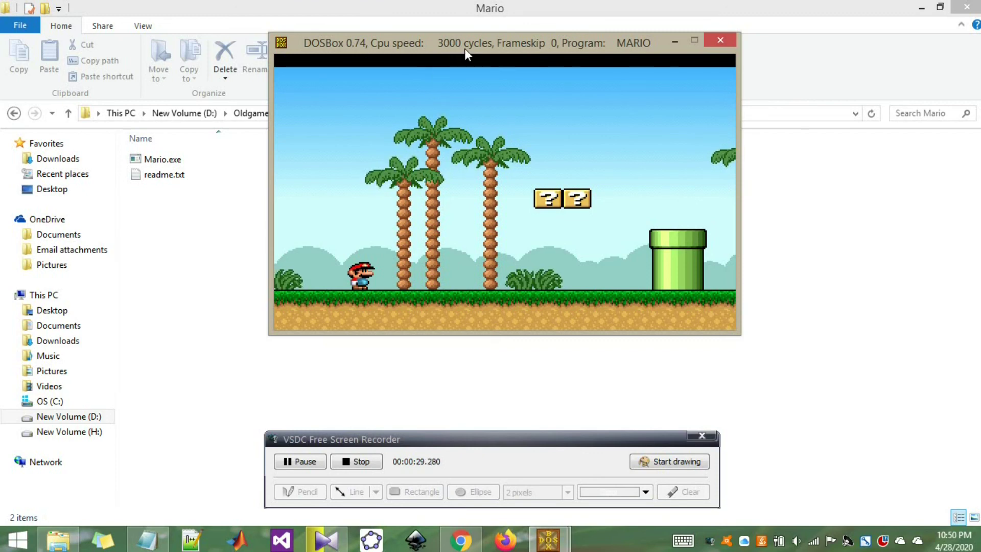
left_click_drag(465, 48, 429, 50)
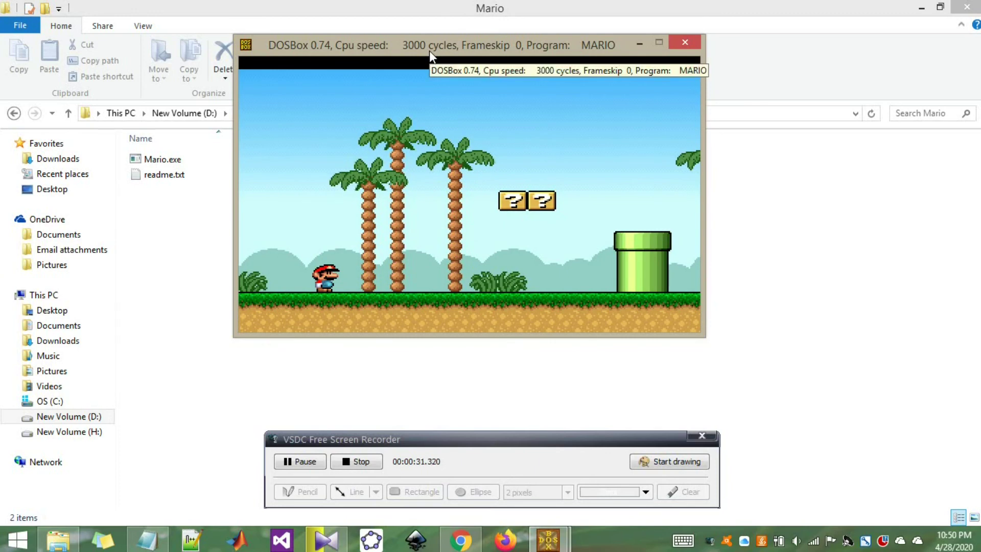
Walk Mario back and forth between the palm trees and the first green pipe to try the movement controls.
key("Right")
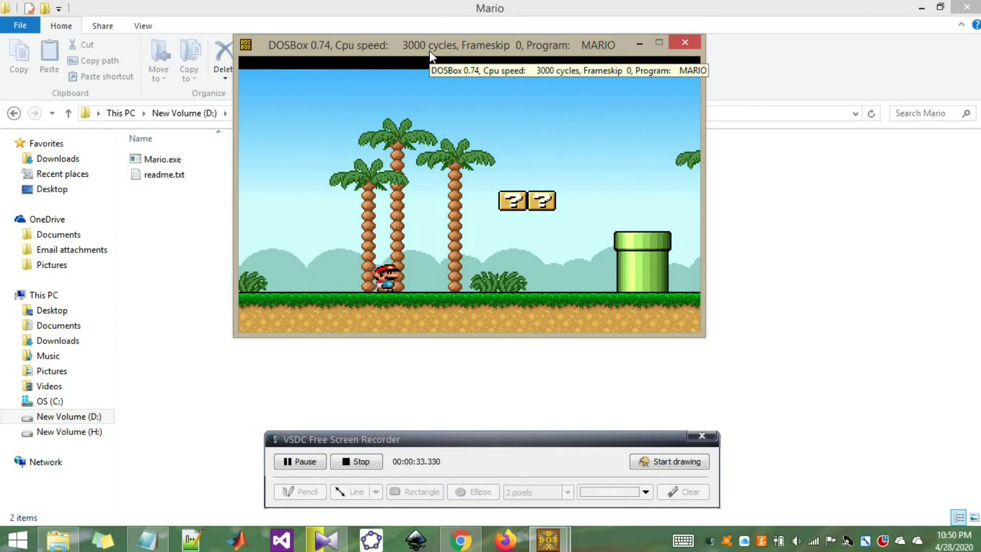
key("Left")
key("Right")
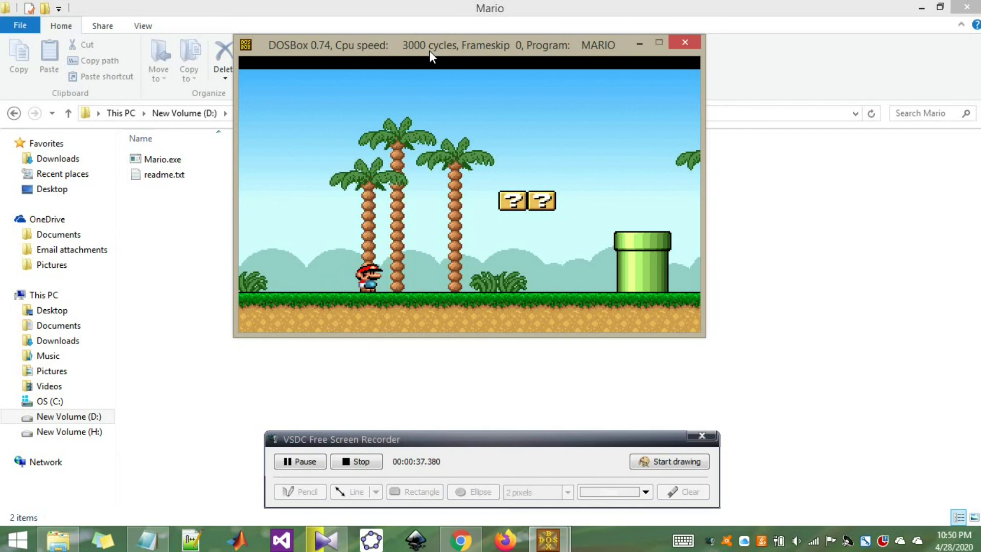
key("Right")
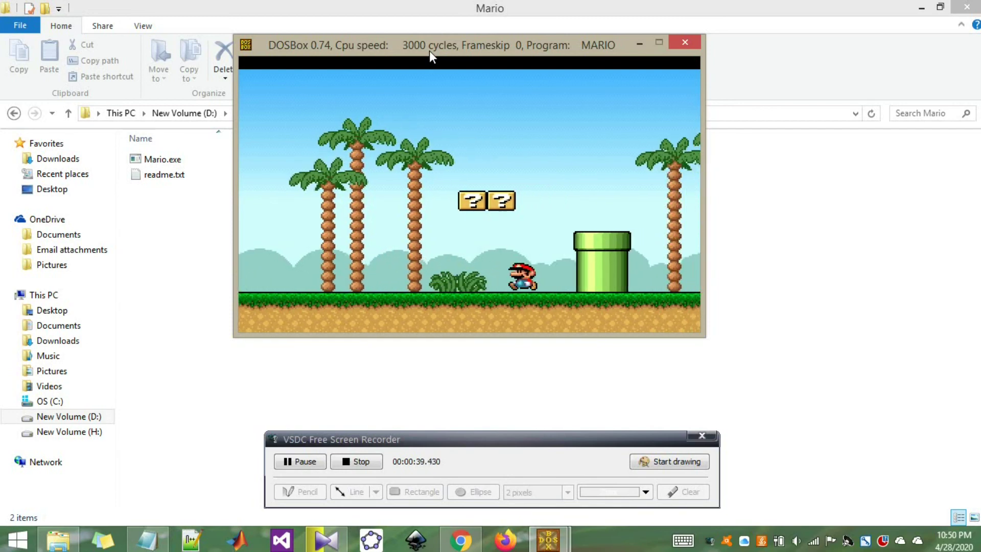
key("Left")
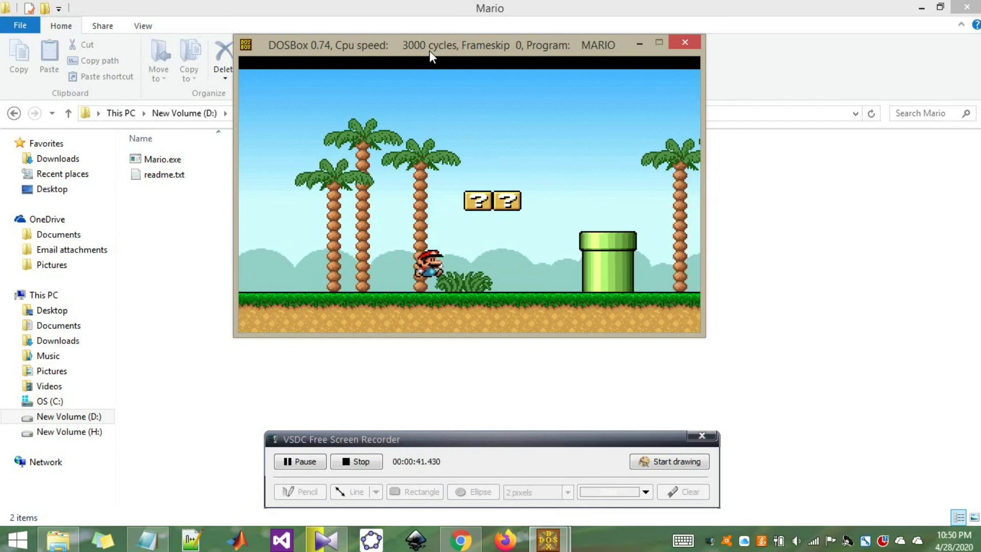
Hit the two question-mark blocks with Mario's jumps and collect the mushroom.
key("Right")
key("Up")
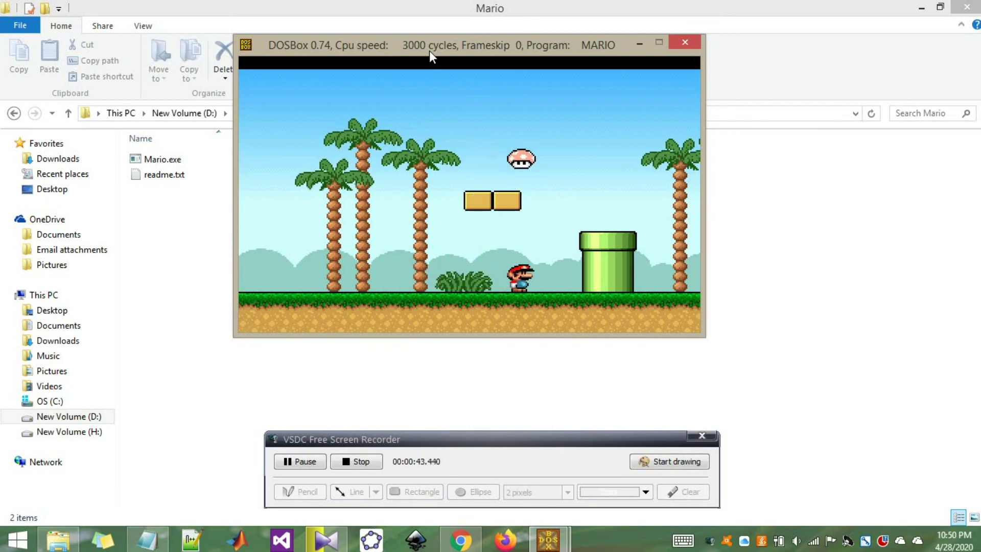
key("Right")
key("Up")
key("Right")
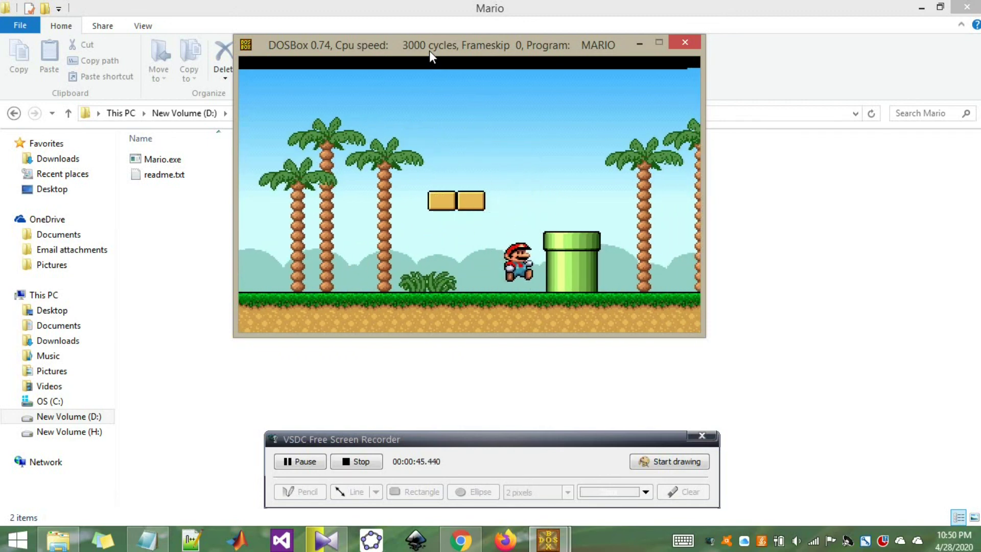
Jump Mario over the first pipe, the walking enemy and the second pipe to reach the two low brick blocks.
key("Up")
key("Up")
key("Right")
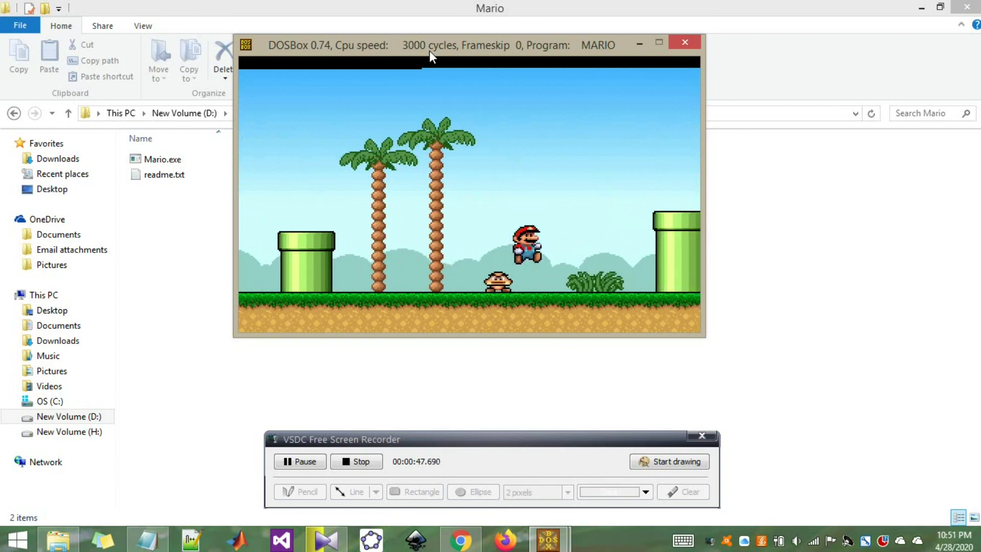
key("Up")
key("Right")
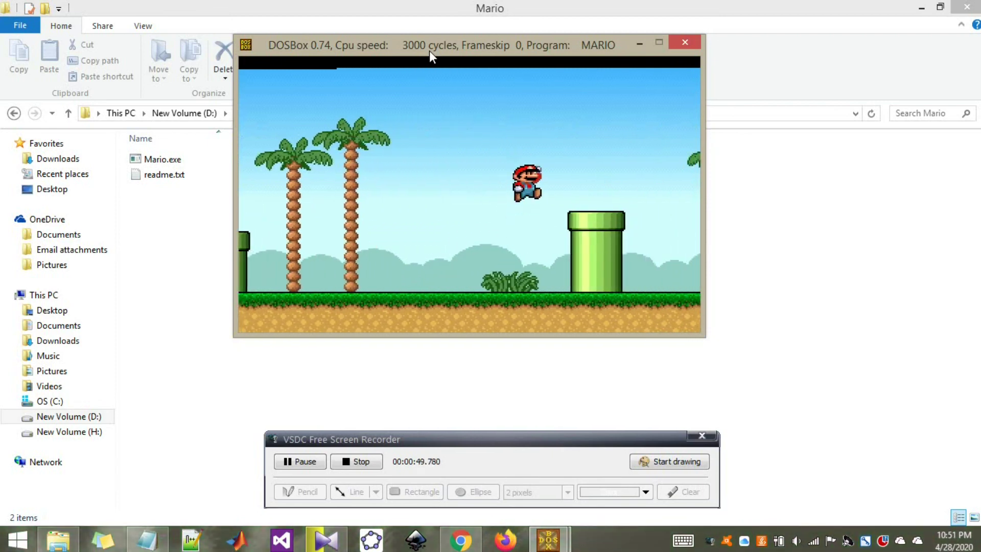
key("Up")
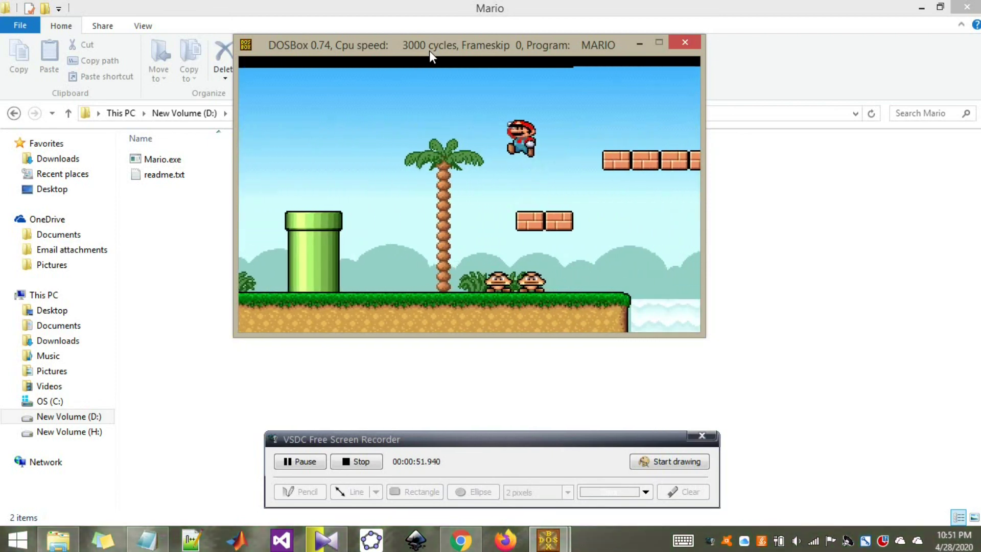
Clear the two low brick blocks and the two enemies below them, landing Mario near the water's edge.
key("Left")
key("Right")
key("Right")
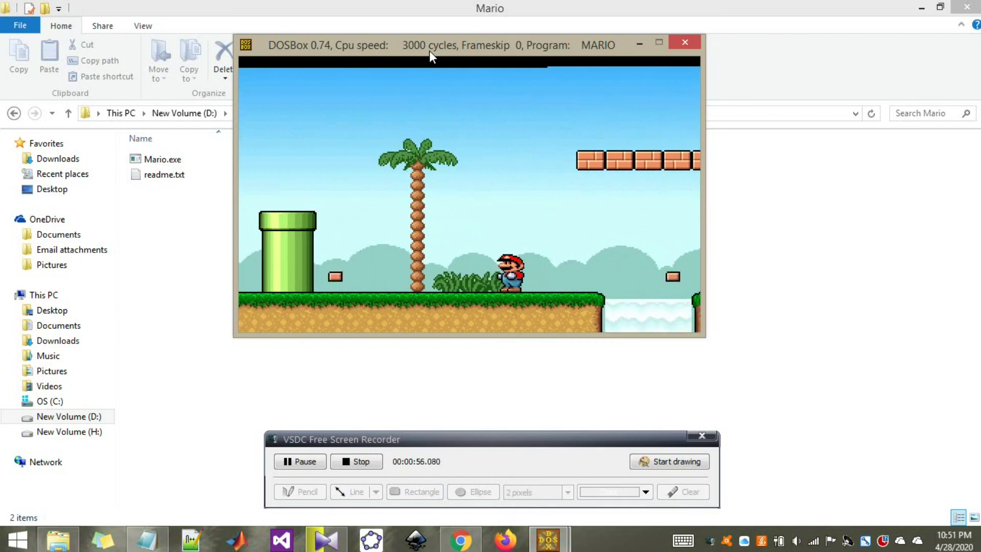
Jump Mario back and forth over the second green pipe, finishing on the ground just to its right.
key("Right")
key("Left")
key("Up")
key("Left")
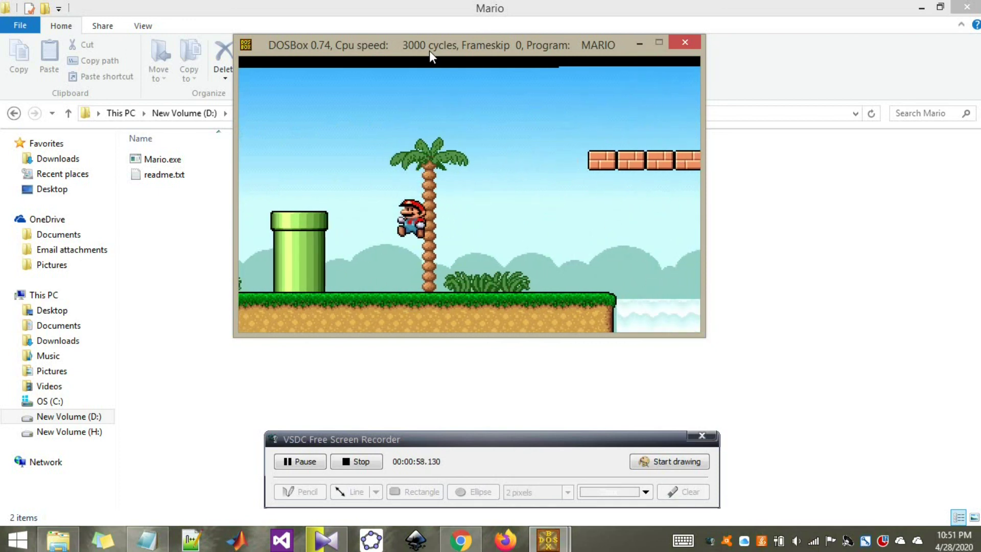
key("Right")
key("Right")
key("Up")
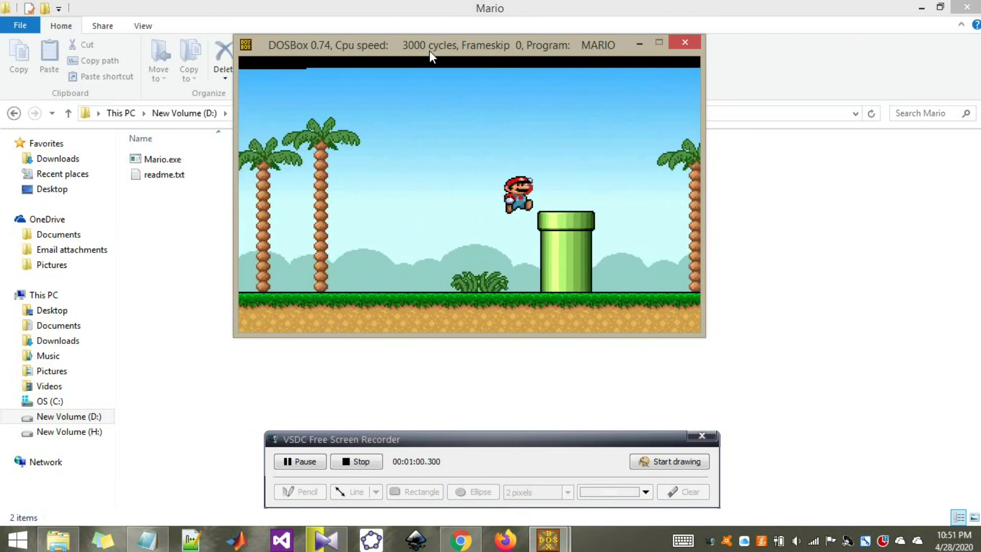
key("Up")
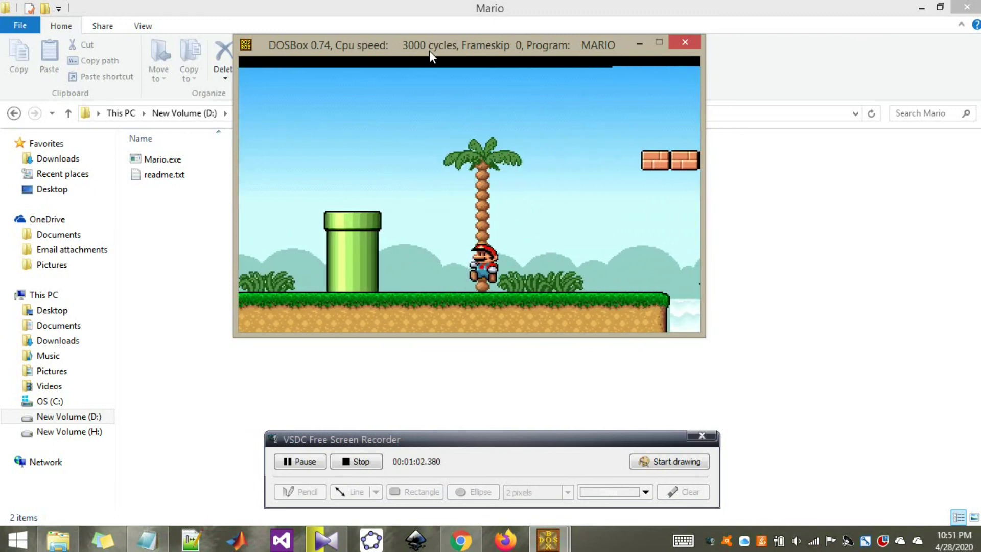
key("Left")
key("Up")
key("Left")
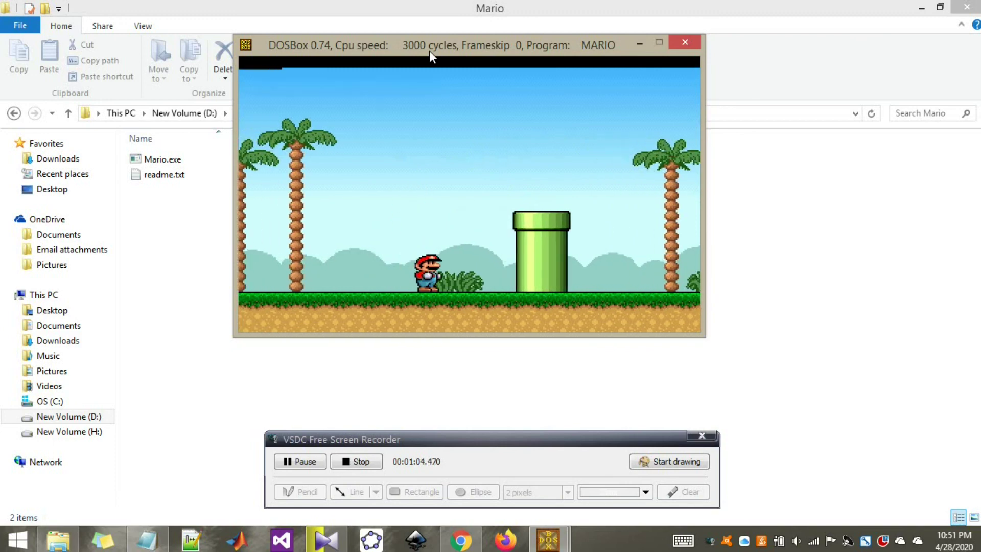
key("Right")
key("Up")
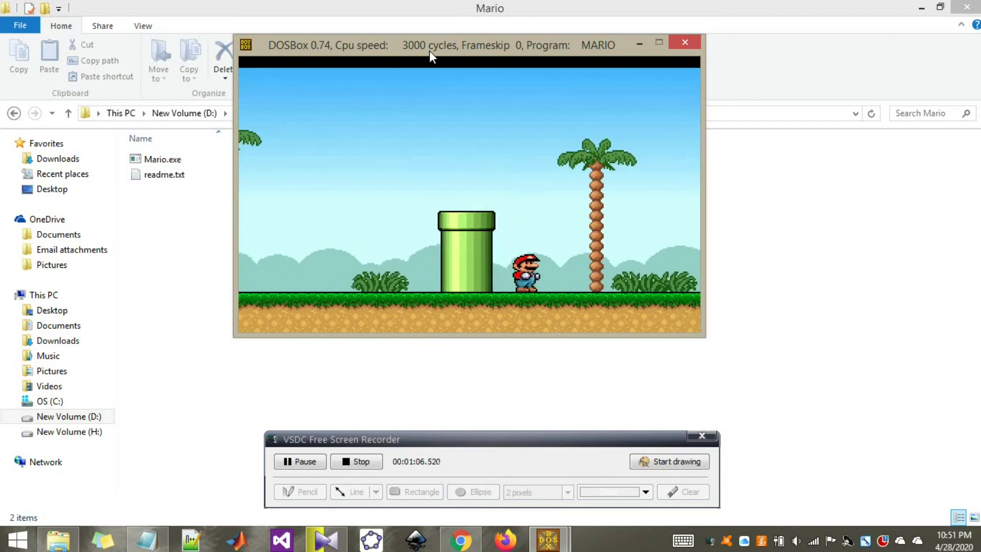